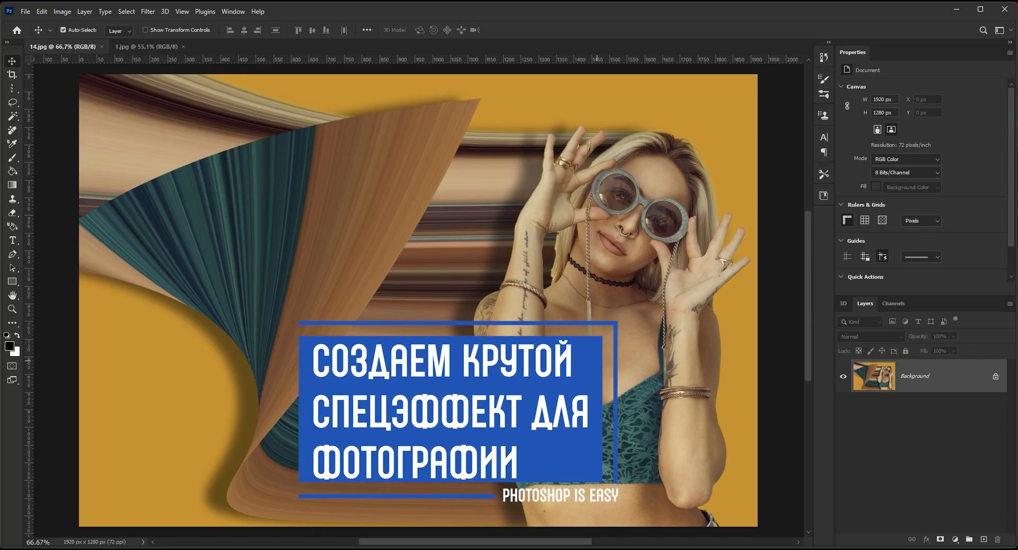
Make 1.jpg, the woman against the yellow wall, the active document
click(146, 47)
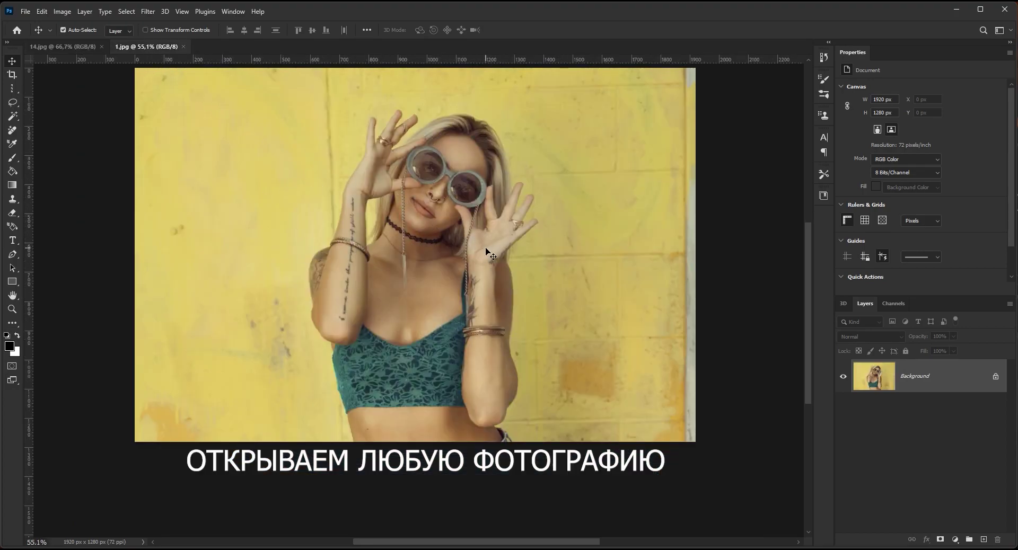
Select the woman with Select > Subject and copy her to a new Layer 1
click(129, 12)
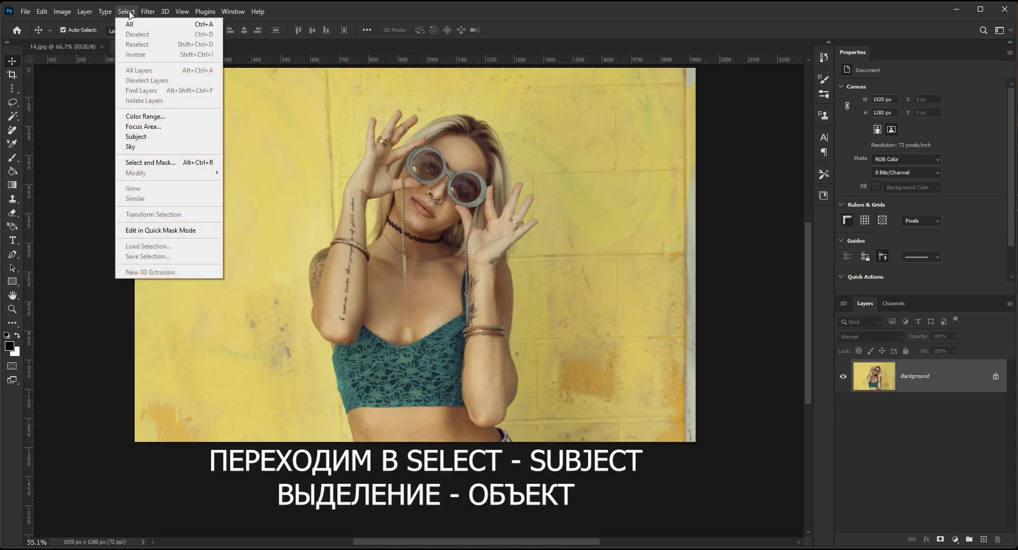
click(205, 140)
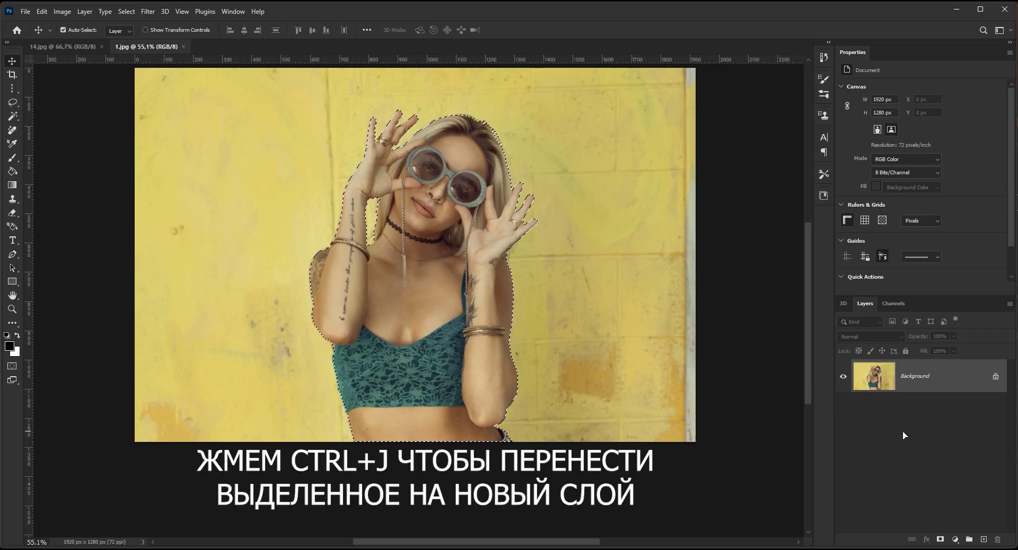
key(ctrl+j)
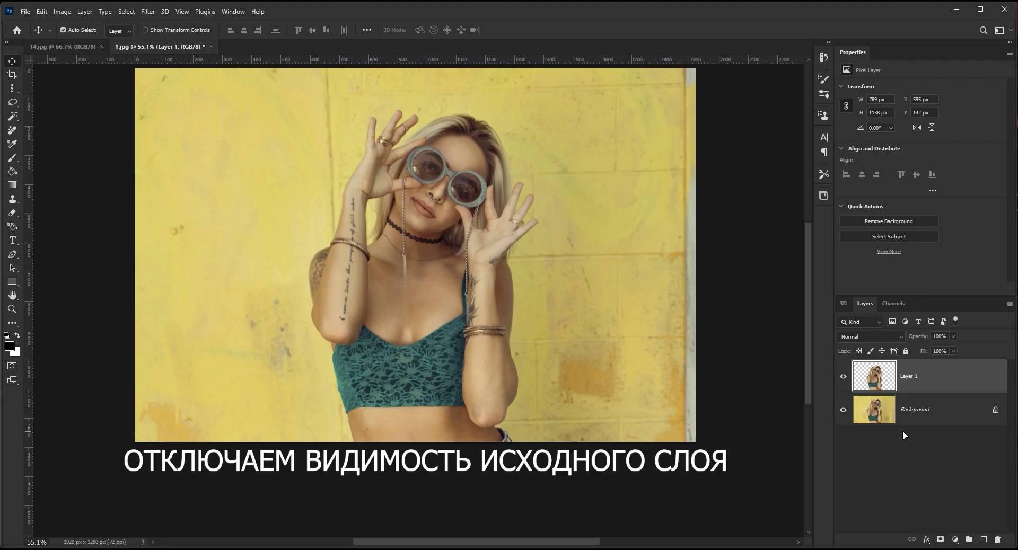
Hide the Background layer and move the cut-out woman toward the canvas's right side
click(843, 411)
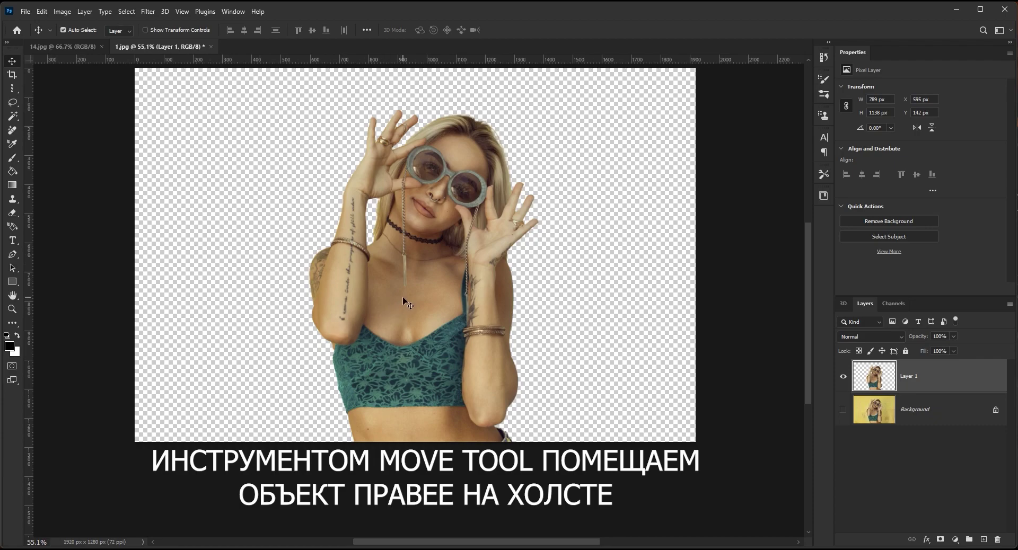
drag(403, 300, 549, 306)
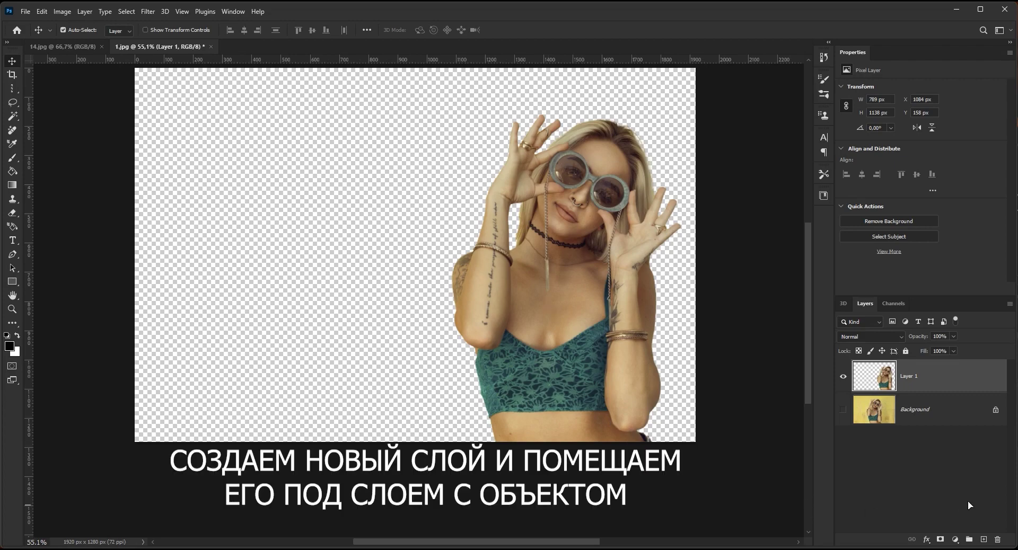
Add a new empty Layer 2 and place it beneath Layer 1
click(984, 539)
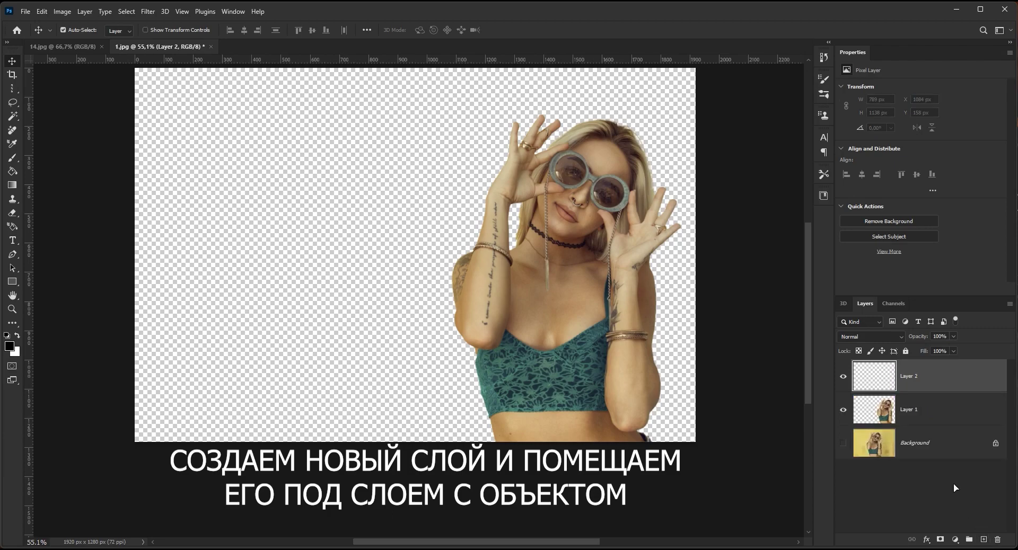
drag(962, 378, 961, 425)
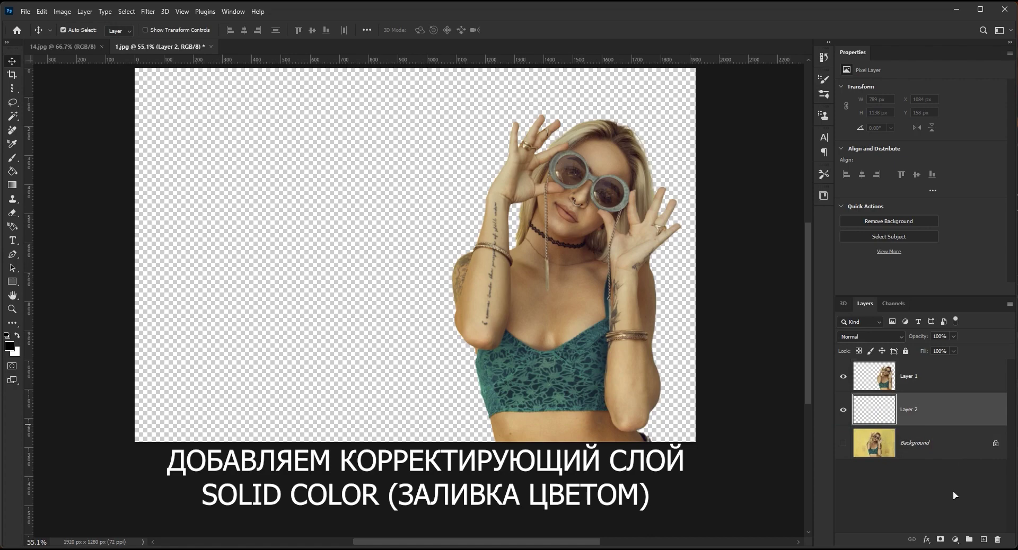
Add a Solid Color fill layer in mustard yellow #c58200 behind the woman
click(954, 540)
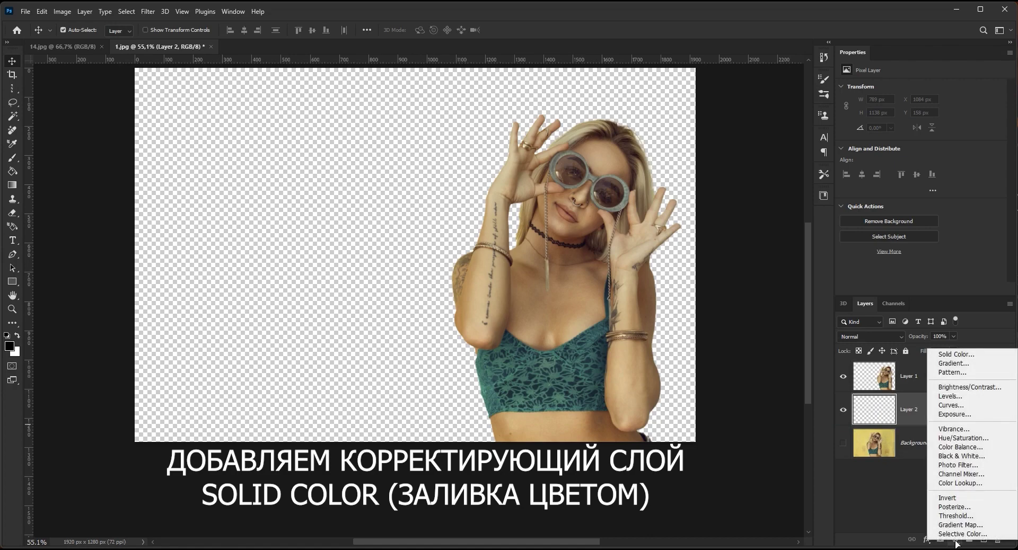
click(994, 358)
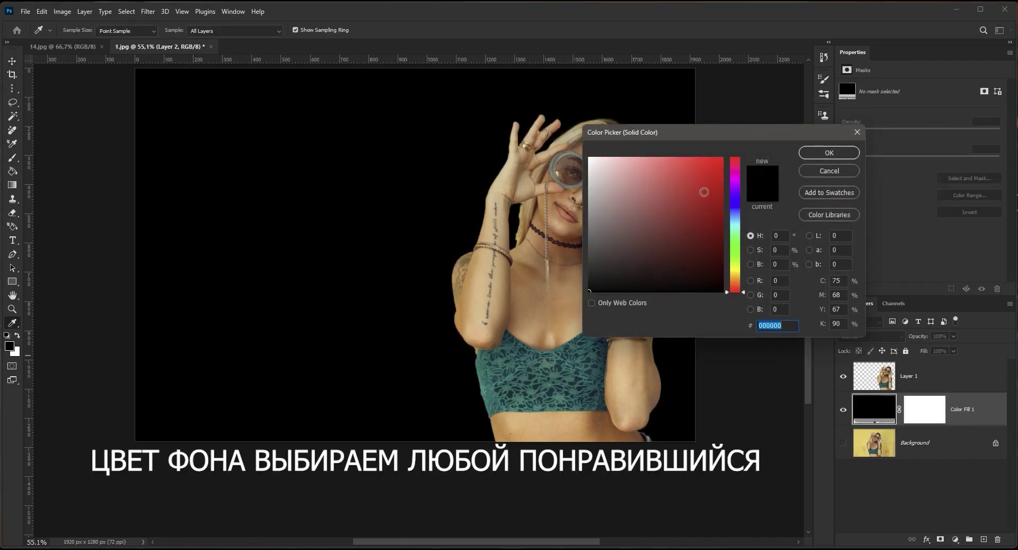
drag(704, 134, 767, 173)
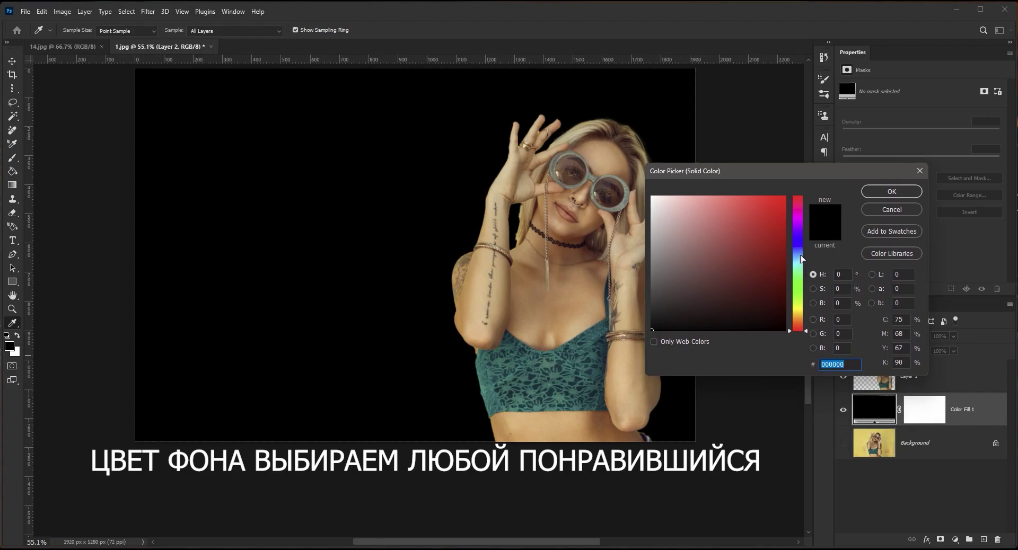
drag(801, 288, 802, 318)
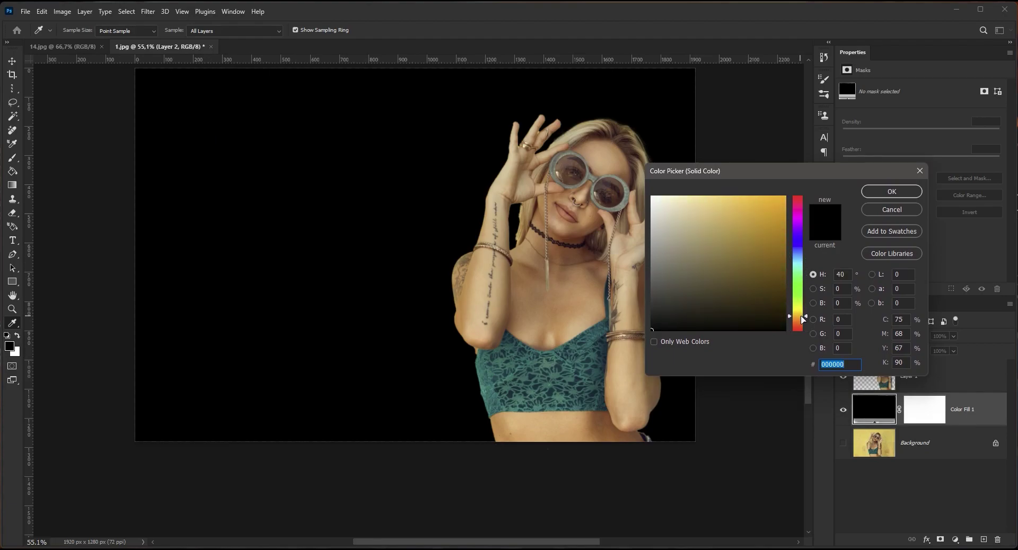
drag(762, 268, 801, 227)
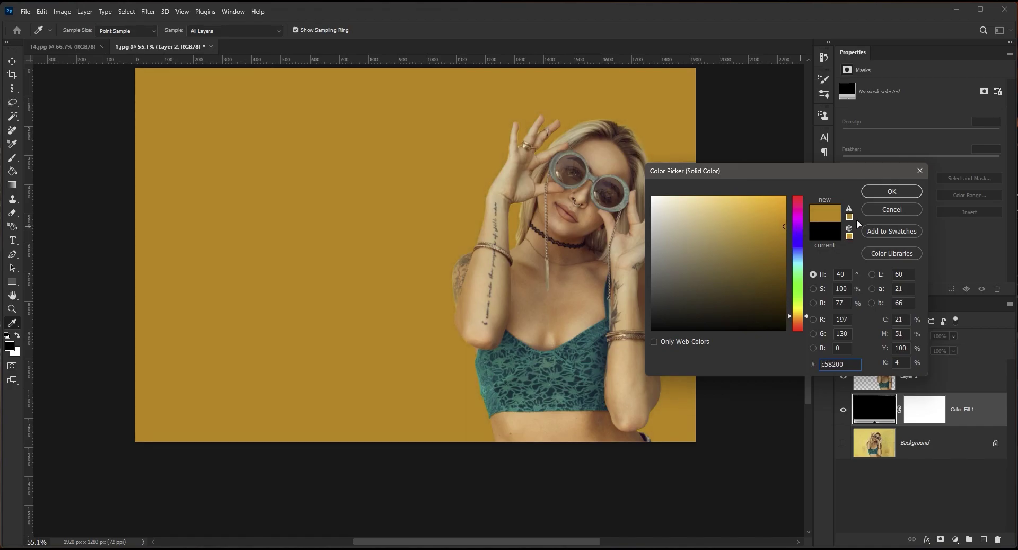
click(878, 192)
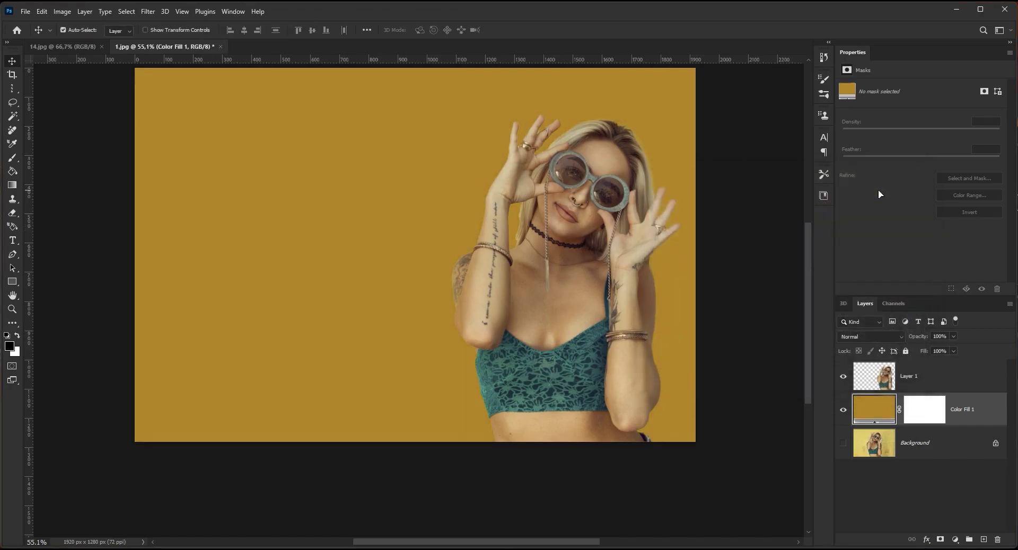
Select Layer 1 and make the Single Column Marquee the active tool
click(976, 381)
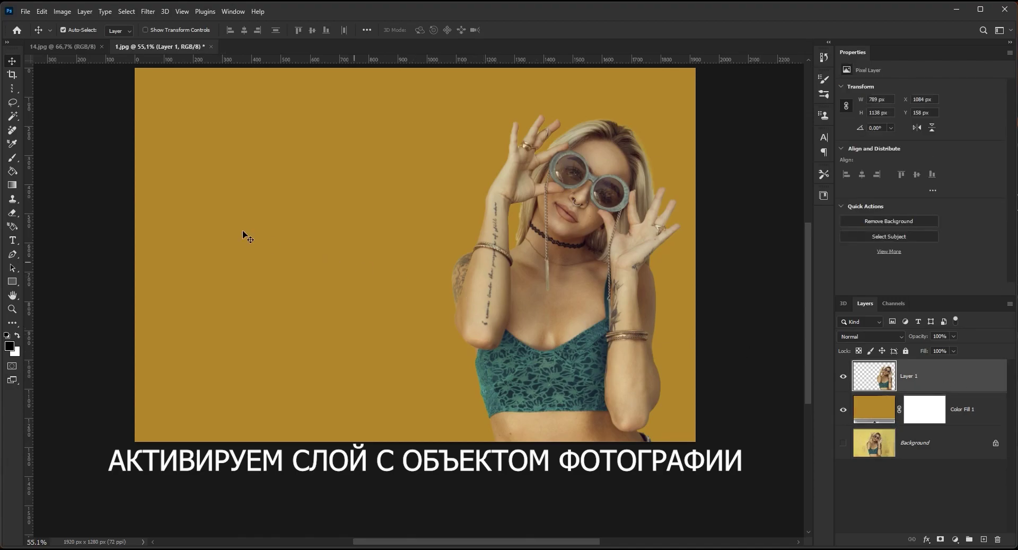
click(13, 90)
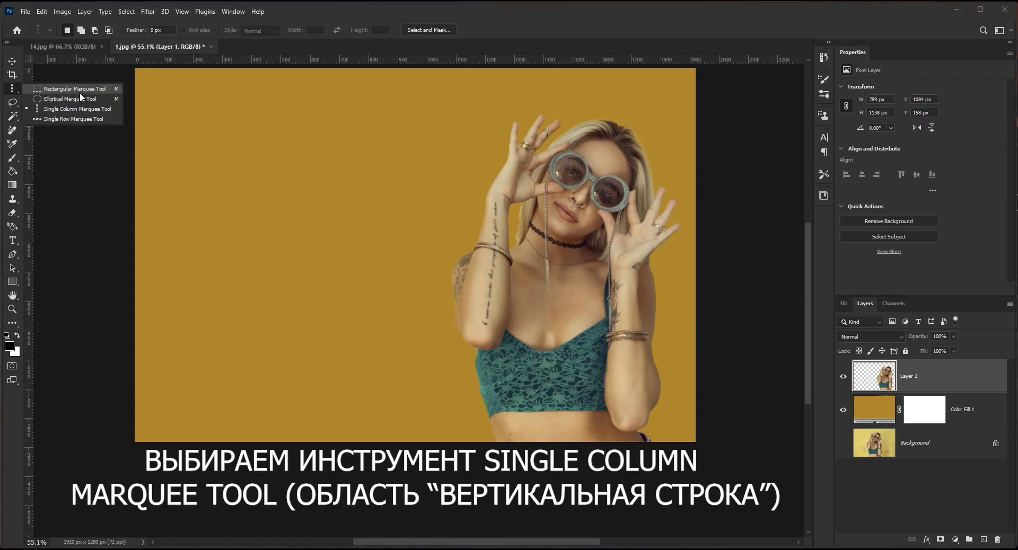
click(92, 109)
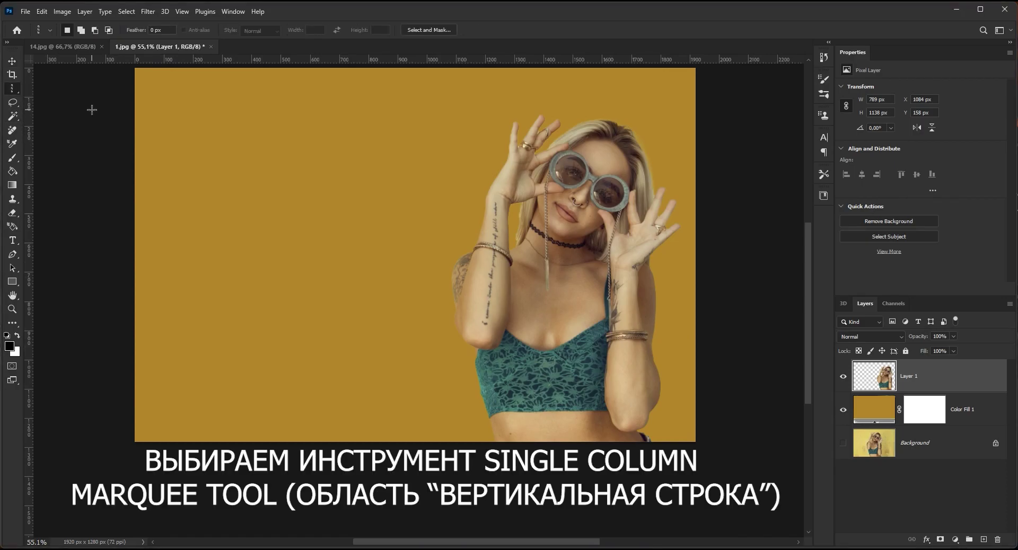
key(i)
click(12, 325)
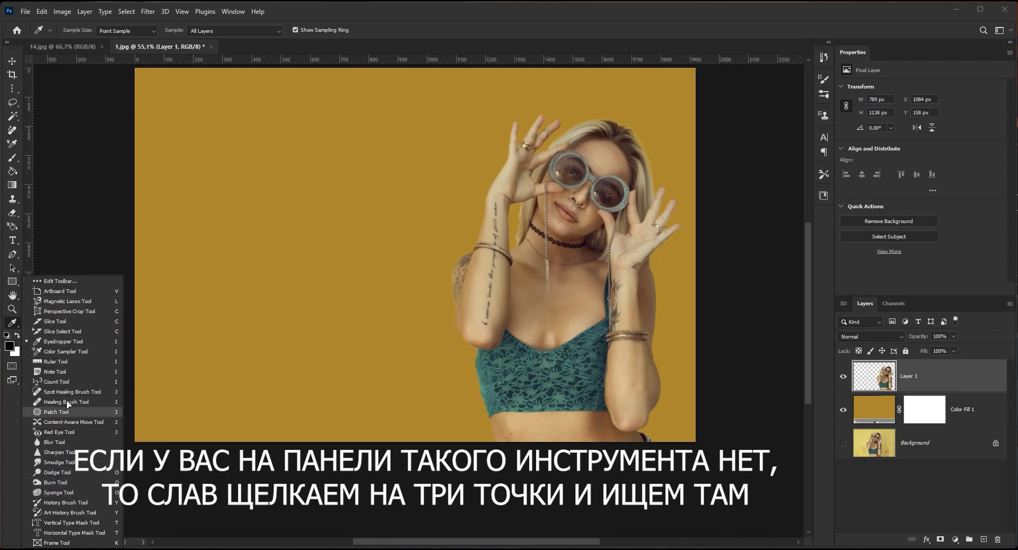
click(66, 442)
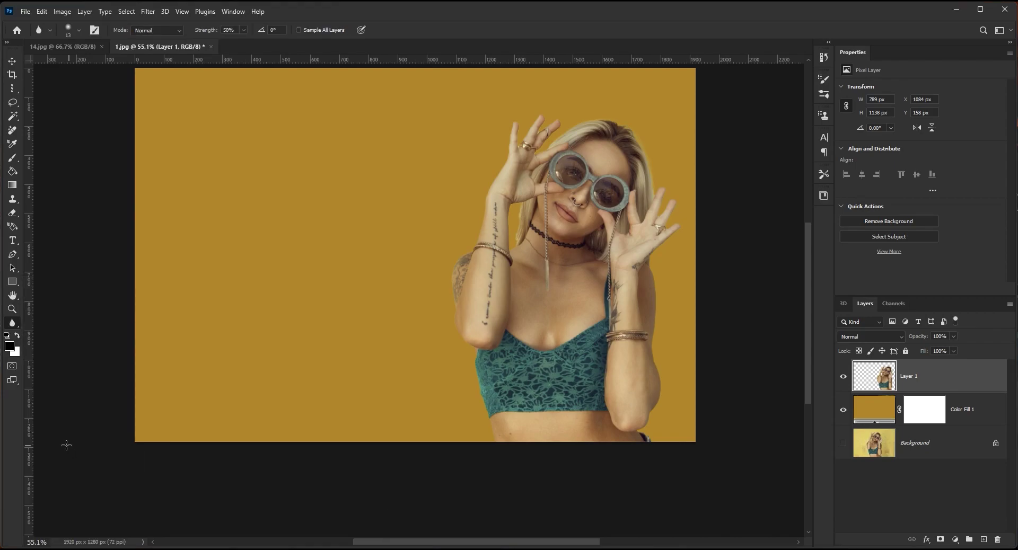
click(12, 89)
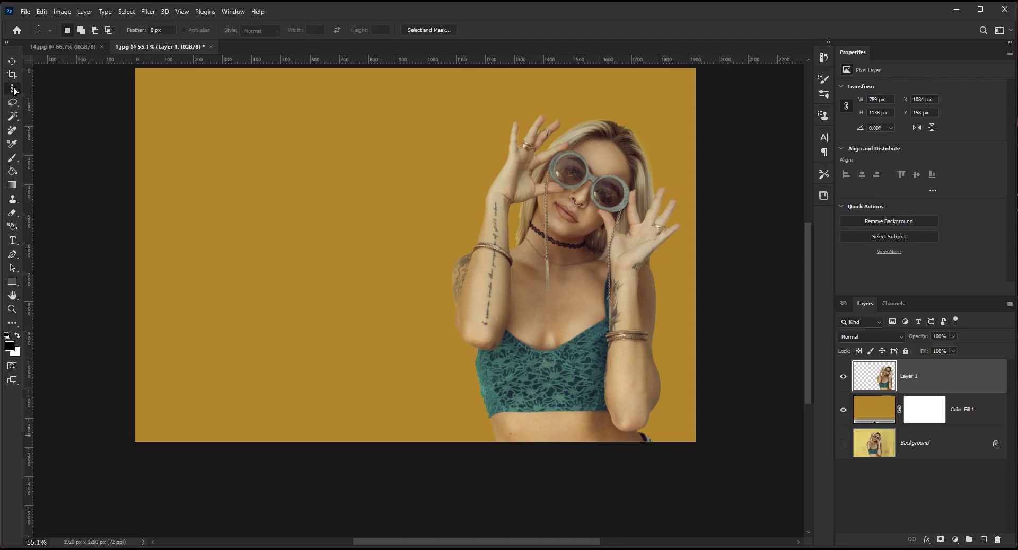
click(65, 110)
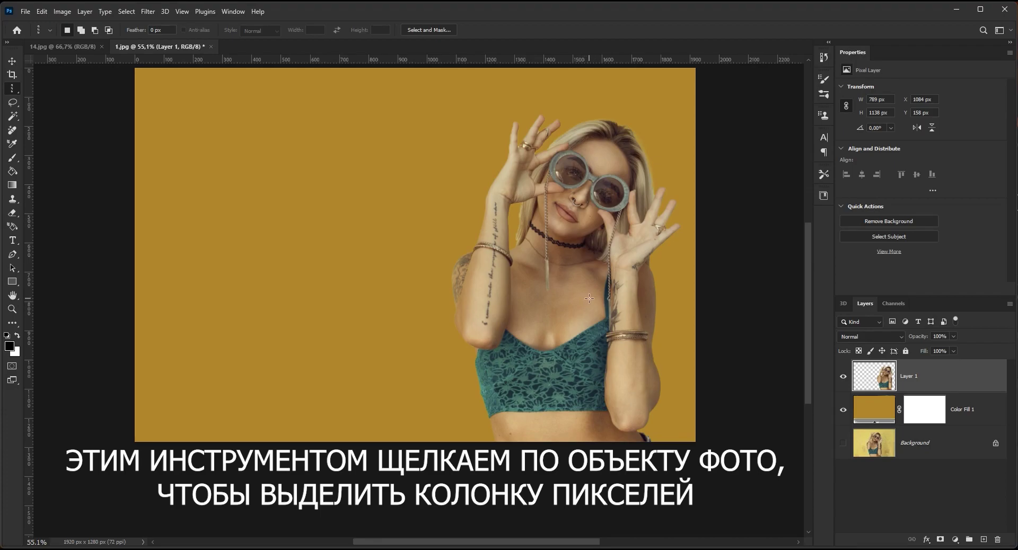
Select a 1 px column through the woman and copy it to a new layer
click(589, 298)
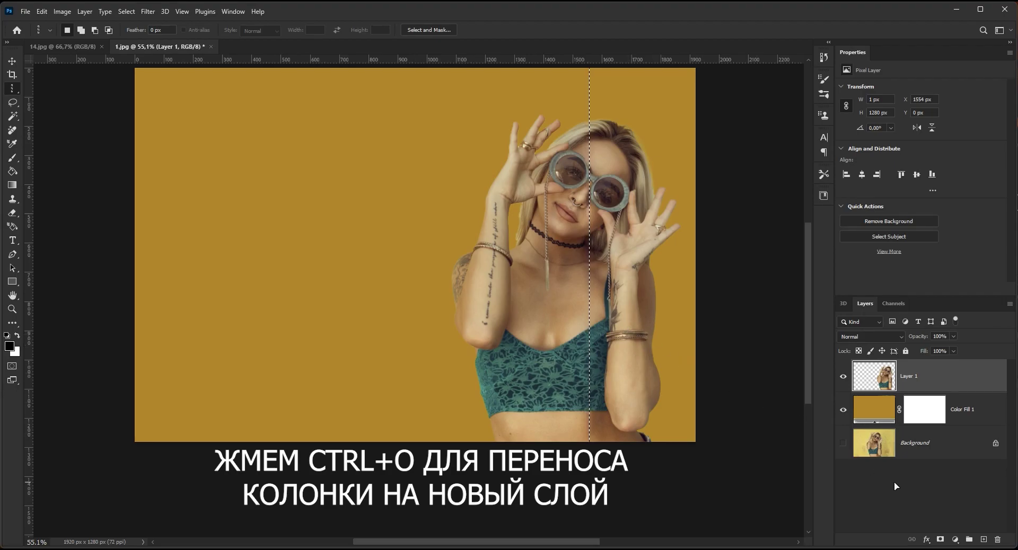
key(ctrl+j)
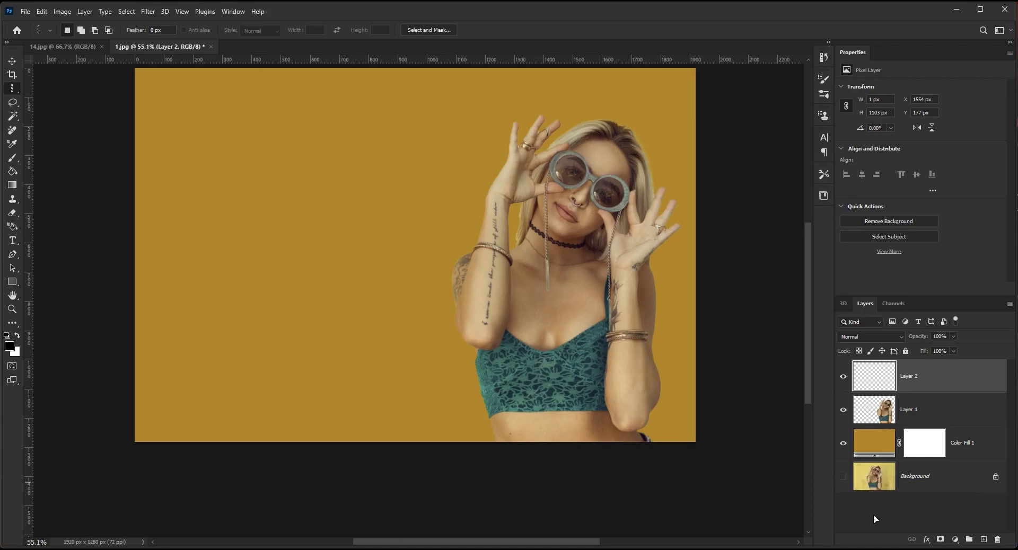
click(12, 62)
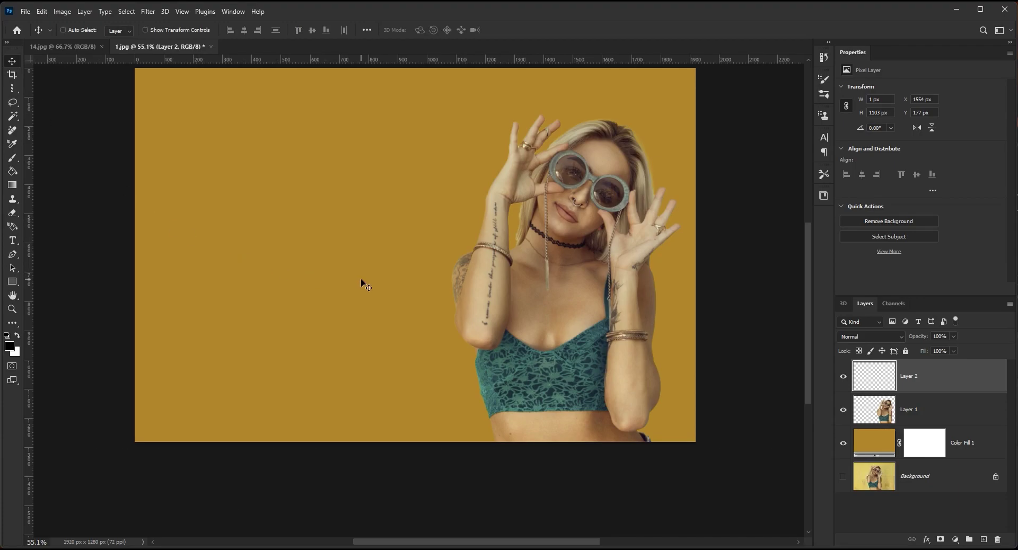
Stretch the pixel column leftward to the canvas edge into 1555 px wide streaks
key(ctrl+t)
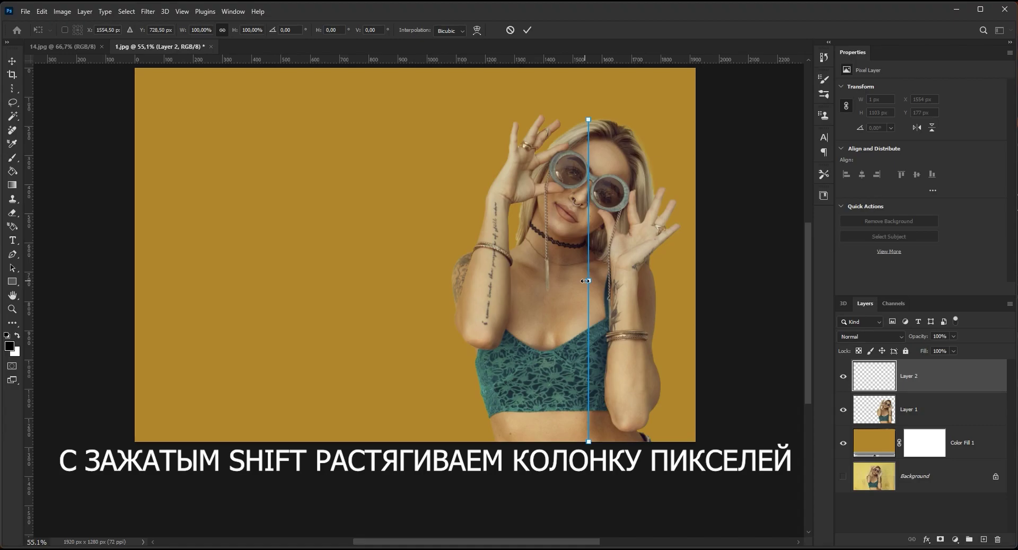
drag(585, 281, 128, 269)
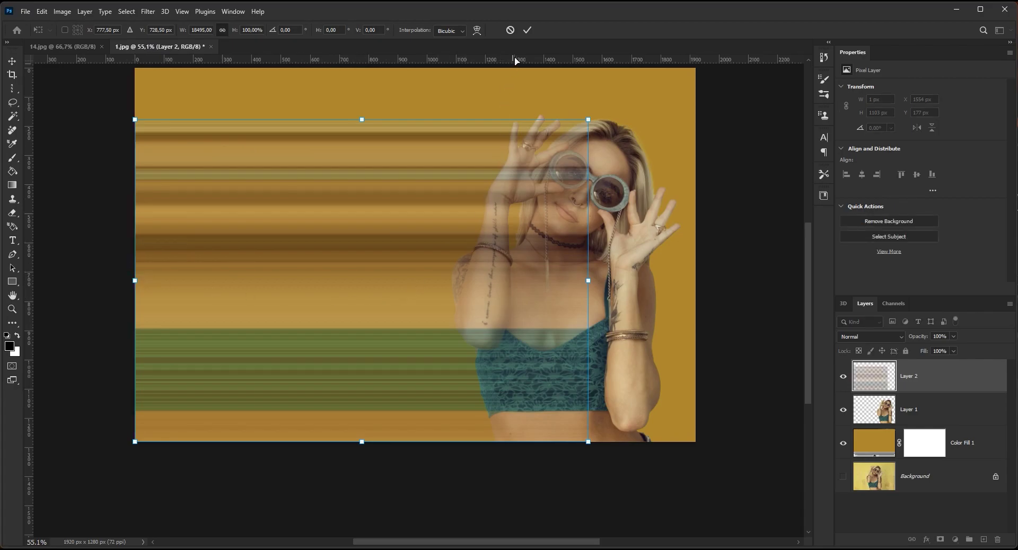
click(528, 31)
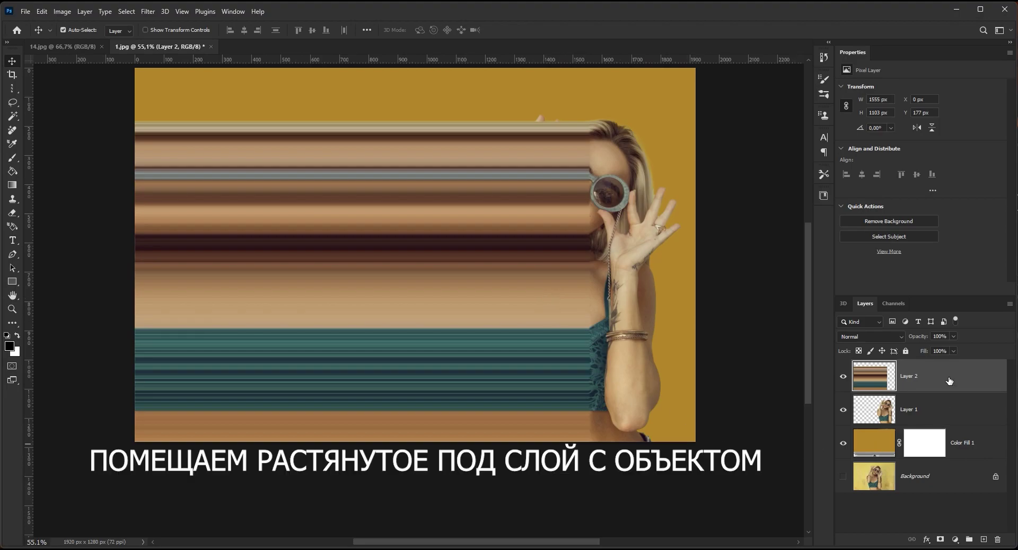
Move the streak layer below Layer 1 so the woman stands in front
drag(949, 381, 954, 424)
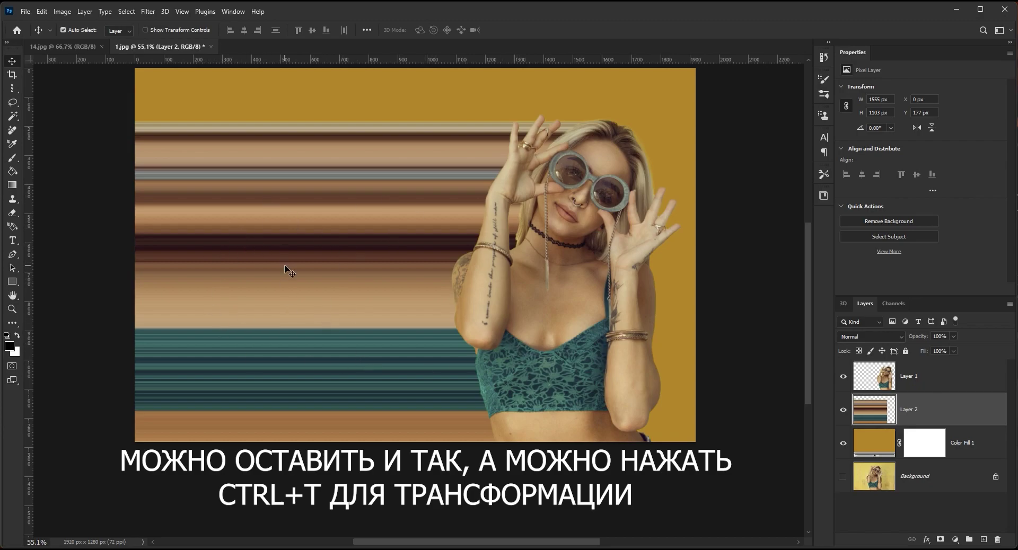
Warp the streak band, curling its bottom-left corner up and curving its top edge
key(ctrl+t)
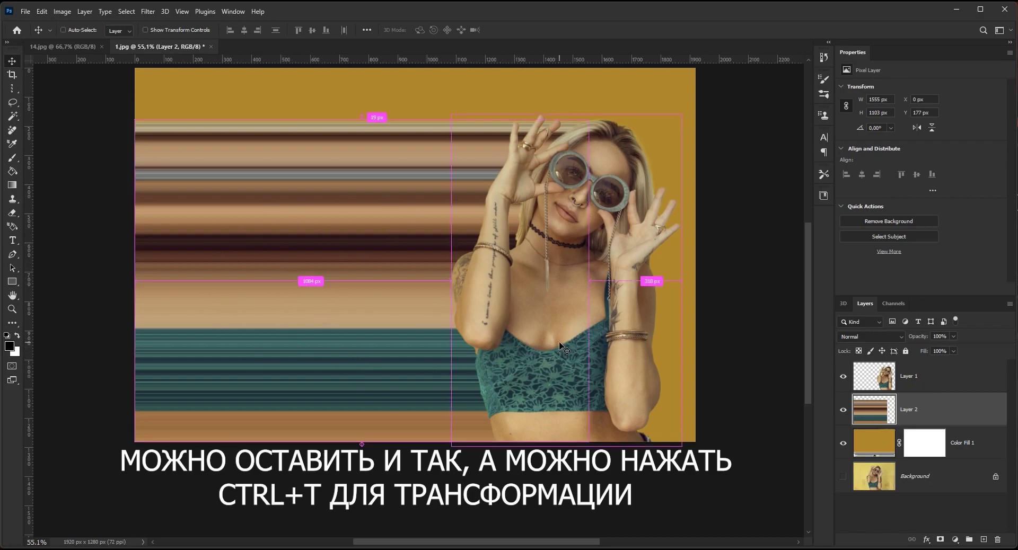
right_click(381, 294)
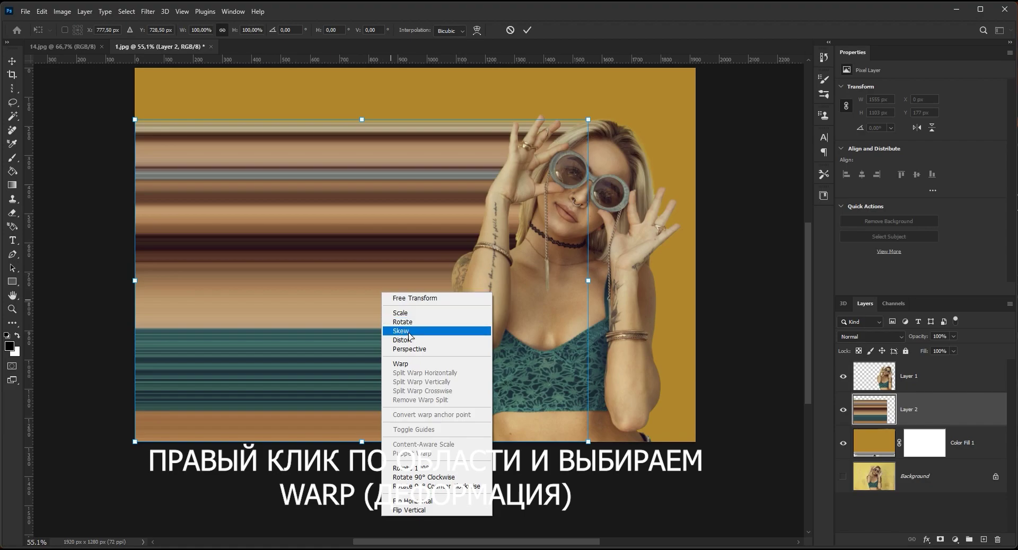
click(417, 366)
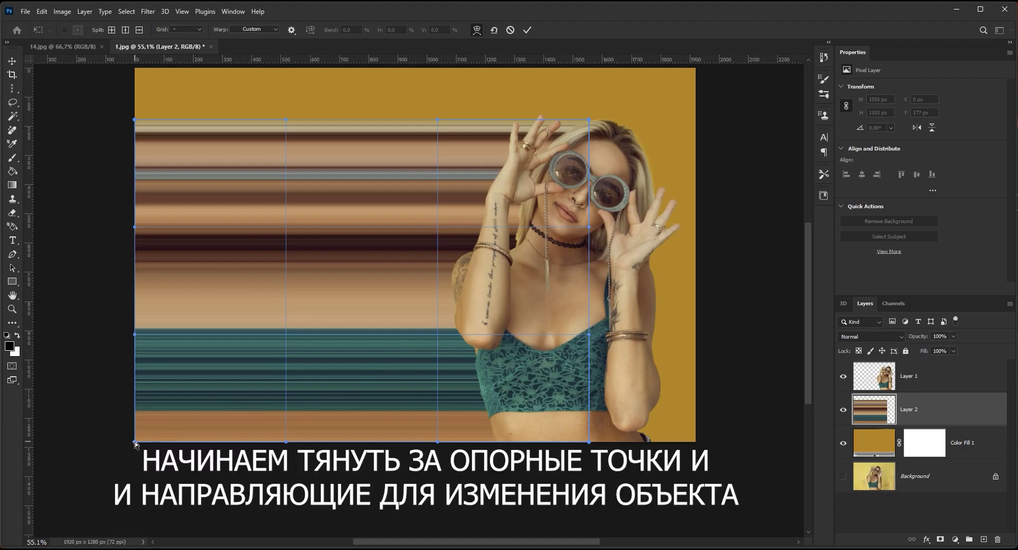
mouse_move(135, 441)
mouse_down()
mouse_move(470, 107)
mouse_move(526, 94)
mouse_up()
scroll(358, 157, down, 2)
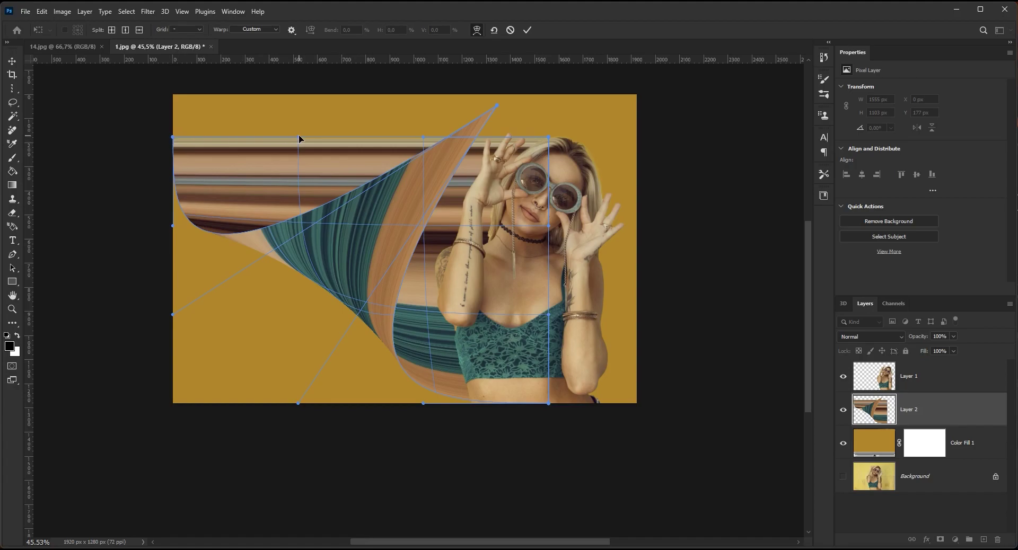
drag(300, 139, 282, 183)
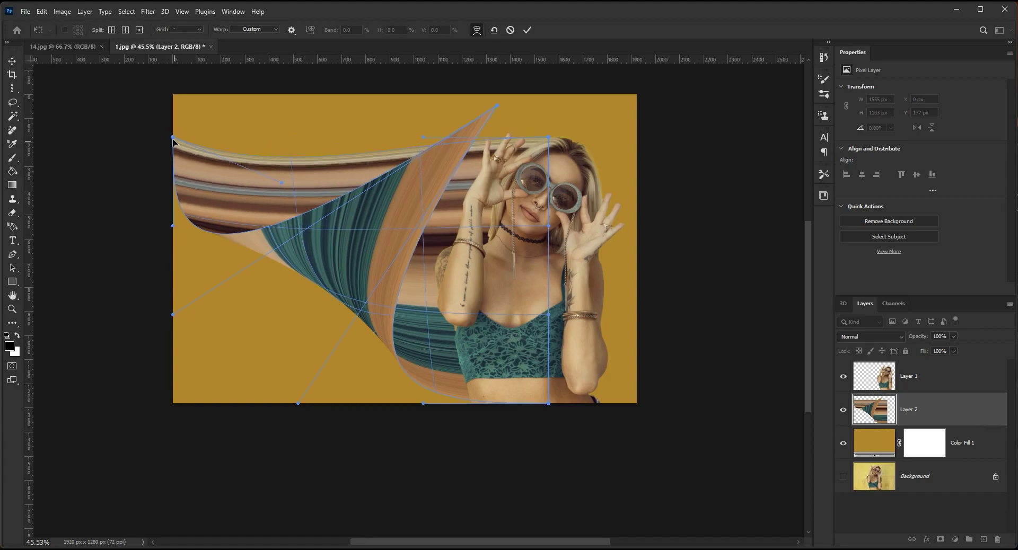
Pull the streak's top-left corner outward and sweep its lower-left curve past the canvas
drag(173, 137, 126, 69)
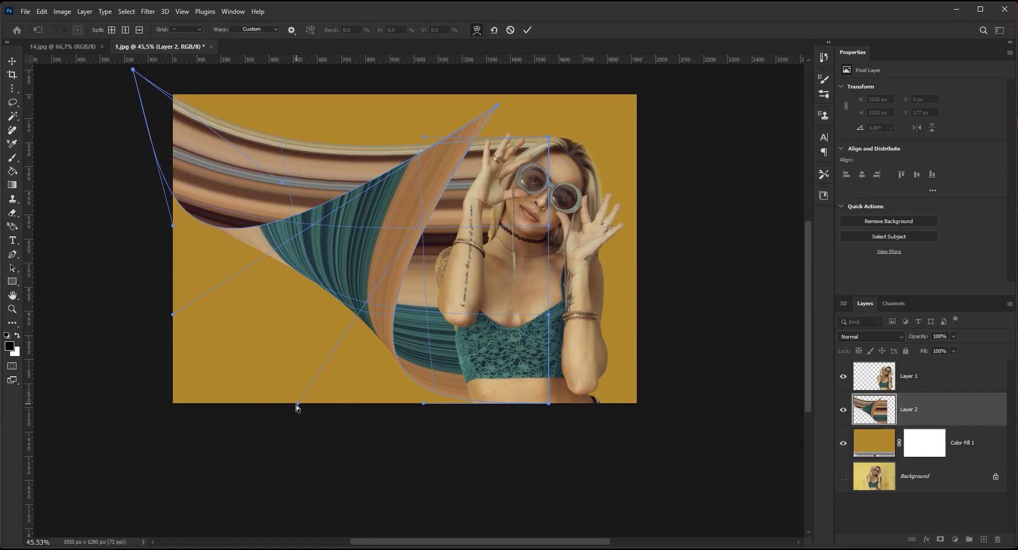
drag(297, 405, 159, 480)
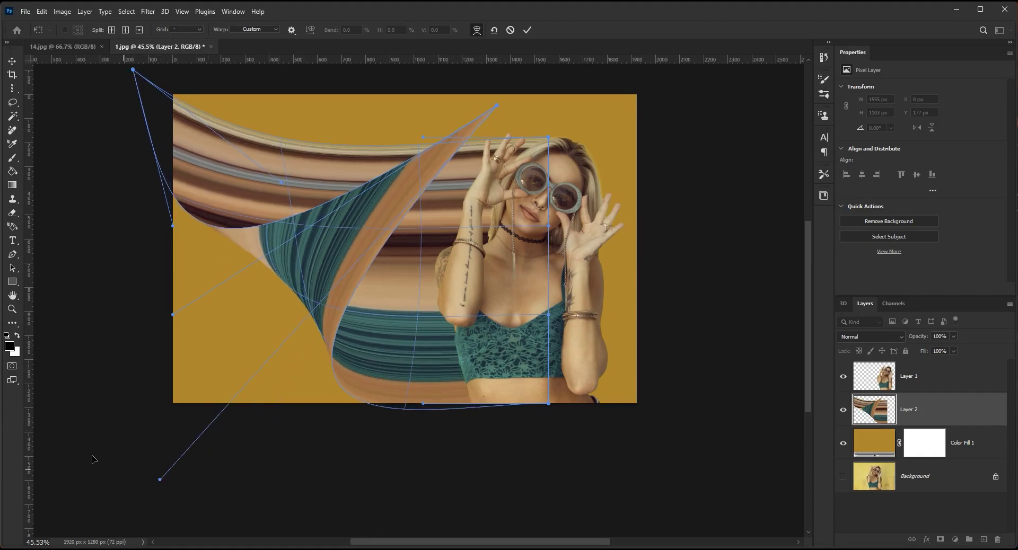
mouse_move(92, 459)
mouse_down()
mouse_move(54, 424)
mouse_move(126, 440)
mouse_up()
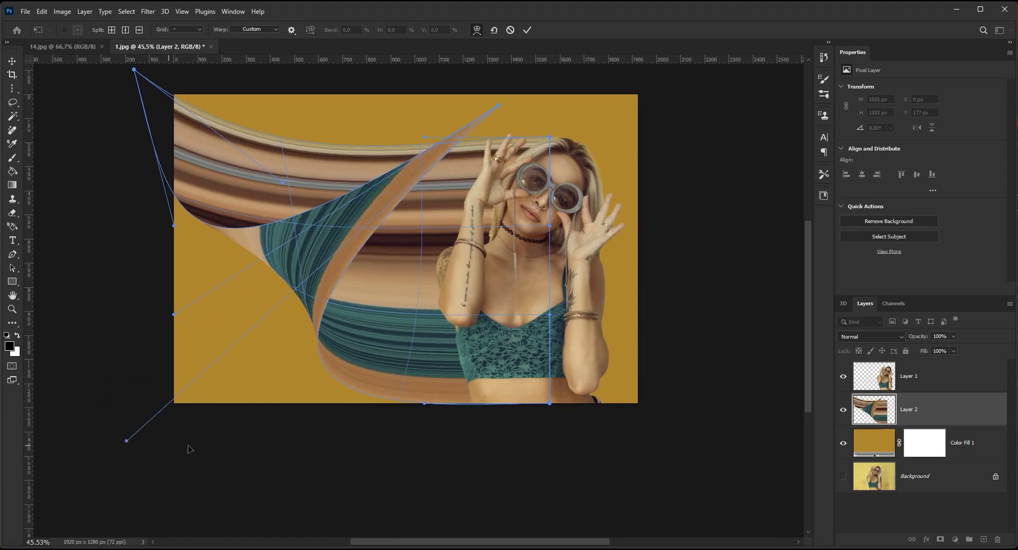
drag(189, 449, 322, 462)
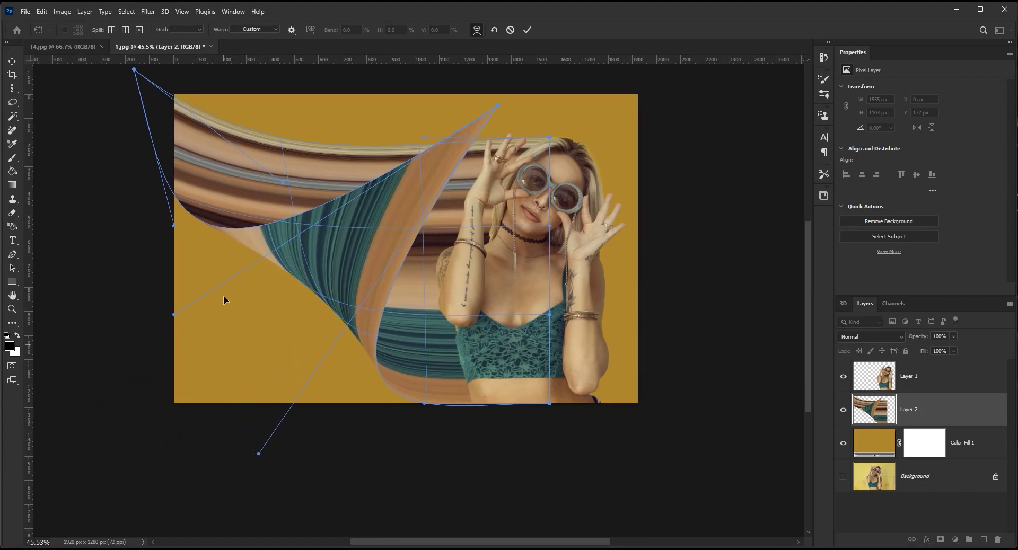
mouse_move(284, 183)
mouse_down()
mouse_move(354, 194)
mouse_move(367, 225)
mouse_up()
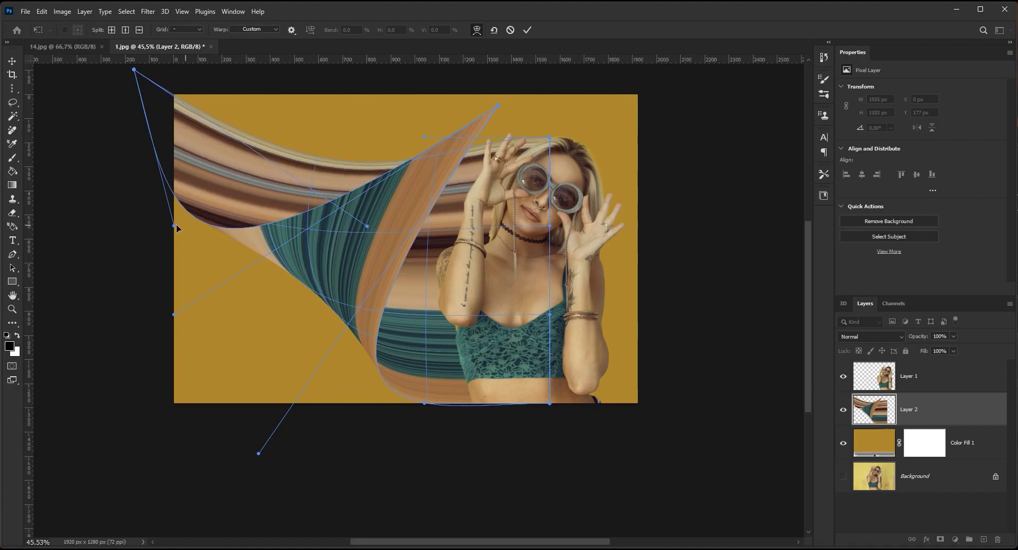
Widen the fan by swinging the left edge outward, then commit the warp
mouse_move(174, 228)
mouse_down()
mouse_move(118, 374)
mouse_move(73, 366)
mouse_up()
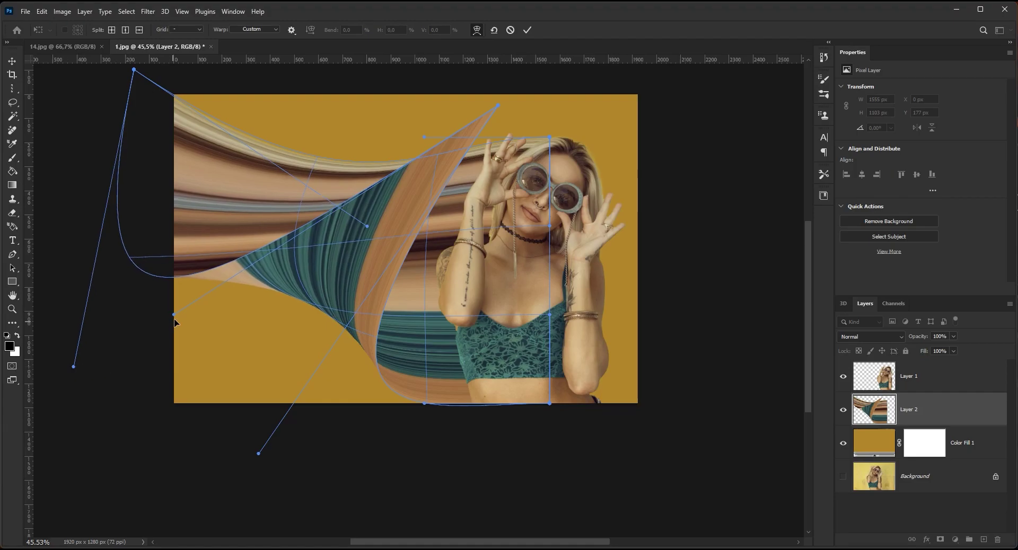
drag(175, 318, 175, 320)
drag(111, 414, 55, 310)
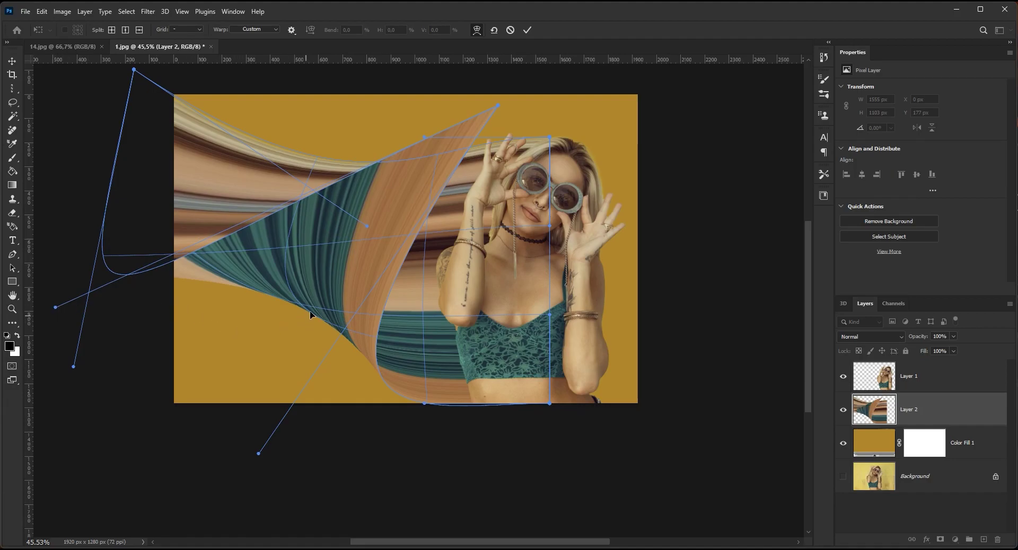
mouse_move(307, 310)
mouse_down()
mouse_move(276, 302)
mouse_move(314, 296)
mouse_move(293, 302)
mouse_up()
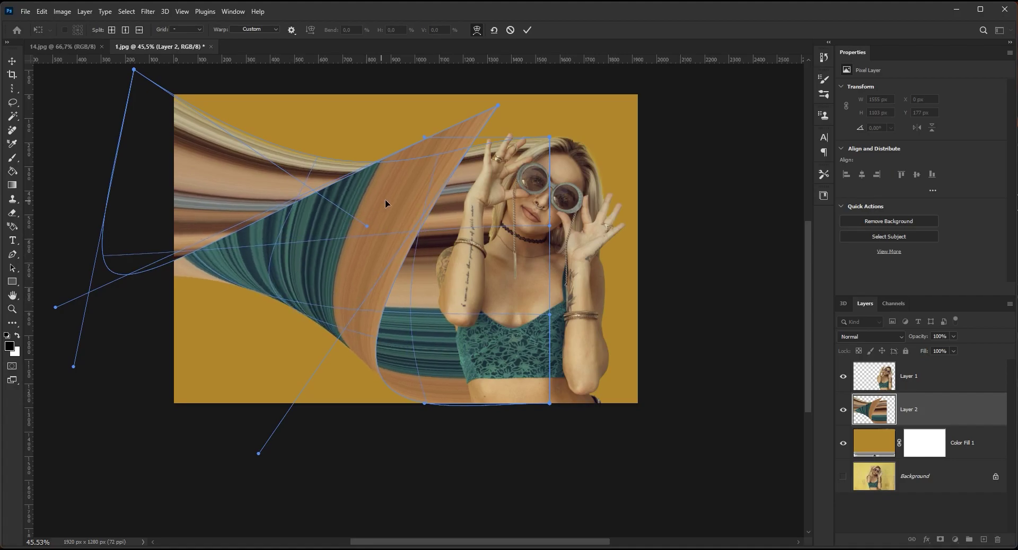
scroll(409, 209, up, 1)
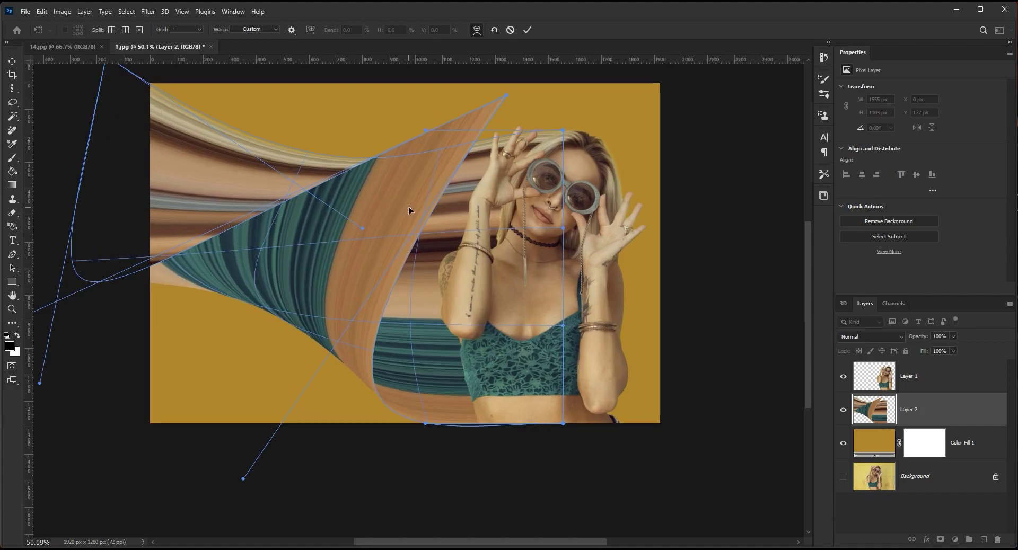
scroll(408, 211, down, 1)
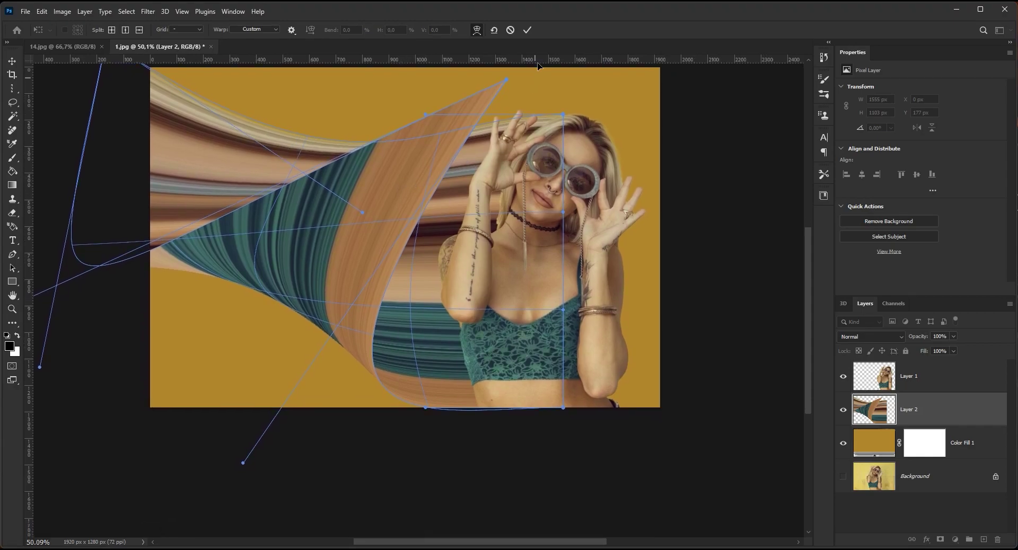
click(529, 31)
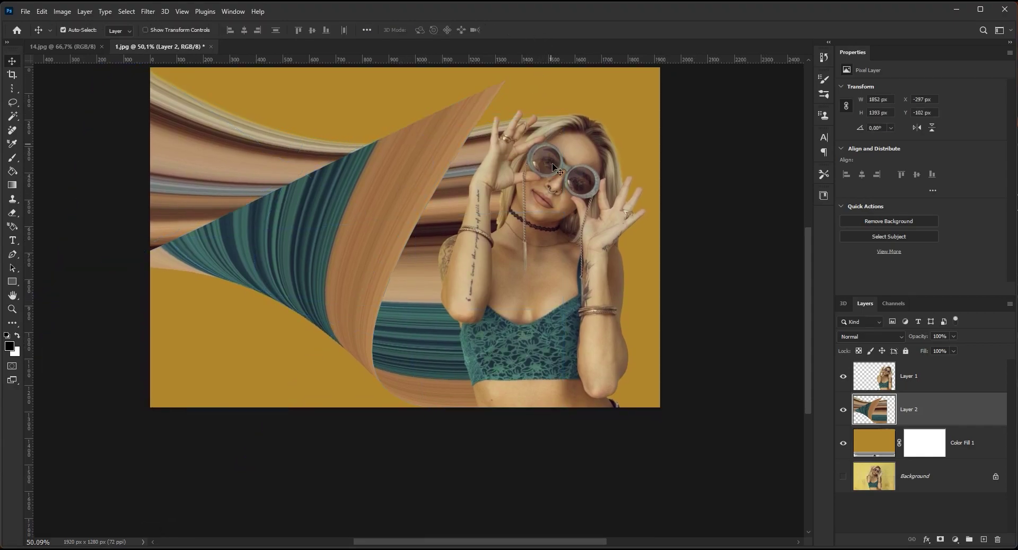
Give Layer 1 a Drop Shadow: 50% opacity, angle 0, distance 60 px, size 30 px
click(973, 380)
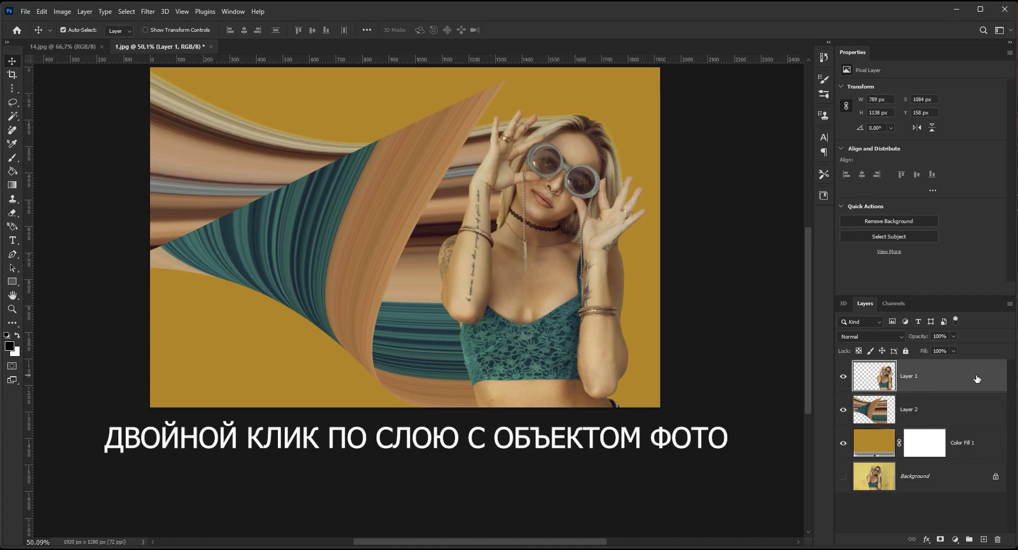
double_click(977, 378)
drag(765, 190, 811, 109)
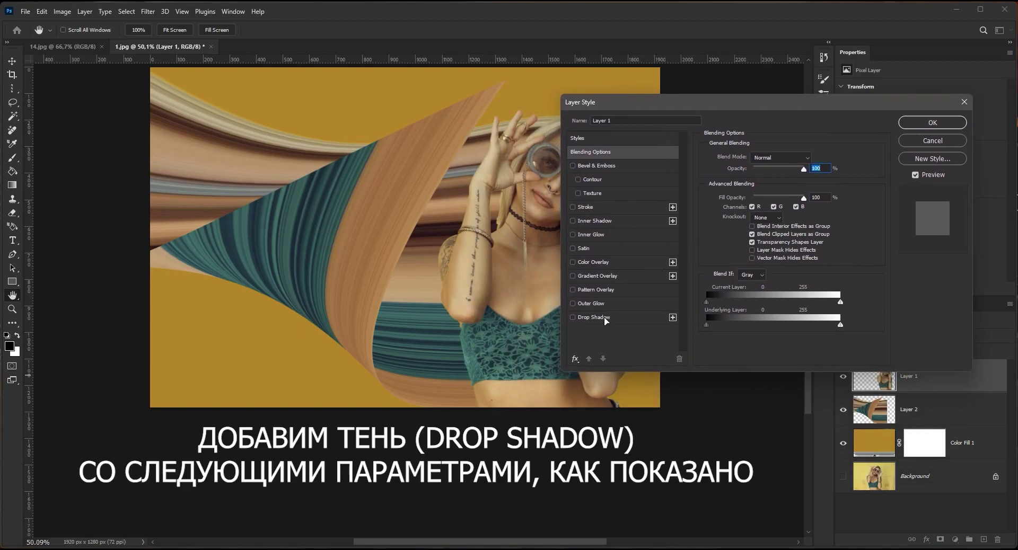
click(603, 317)
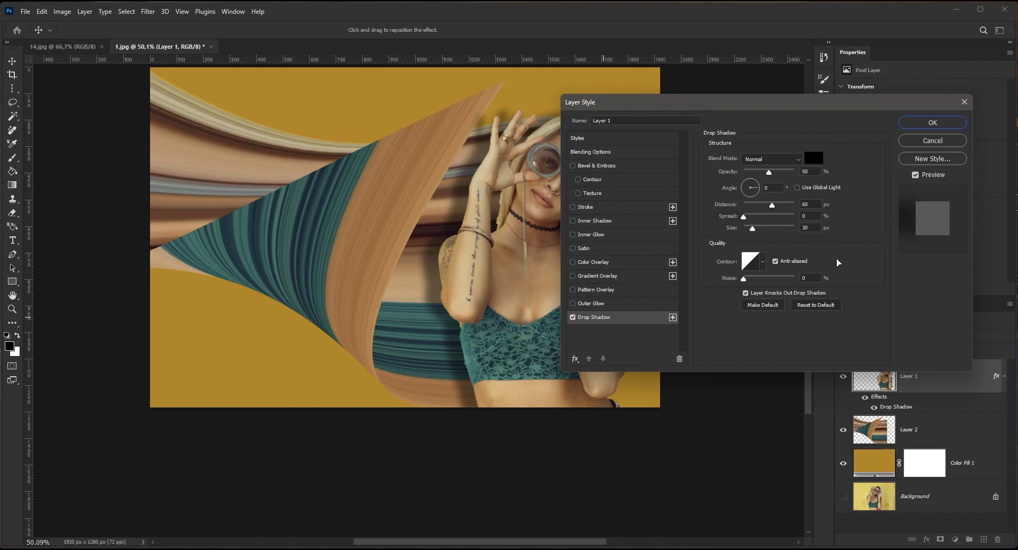
click(920, 125)
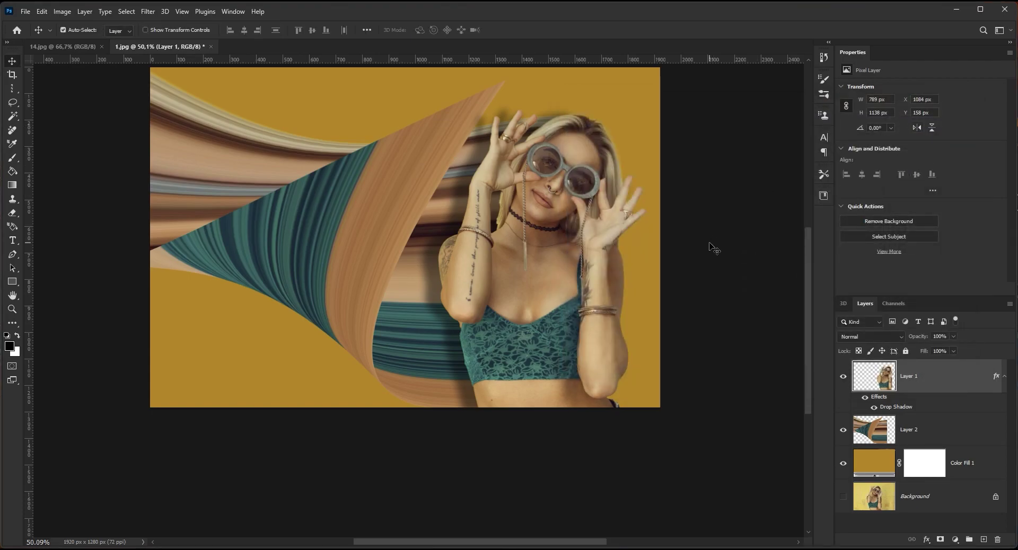
Apply the matching Drop Shadow (50%, 60 px, 30 px) to Layer 2 and review the result
click(968, 439)
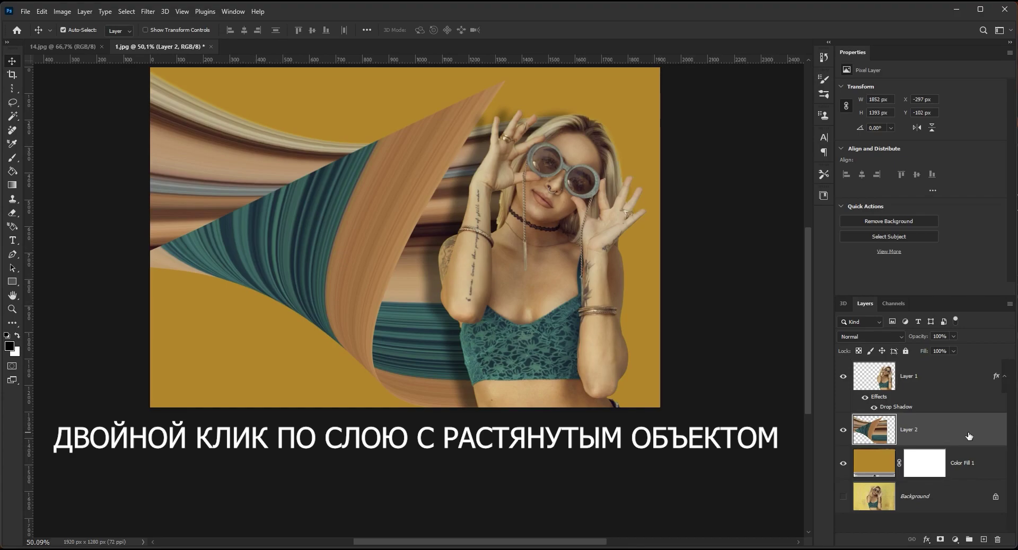
double_click(965, 435)
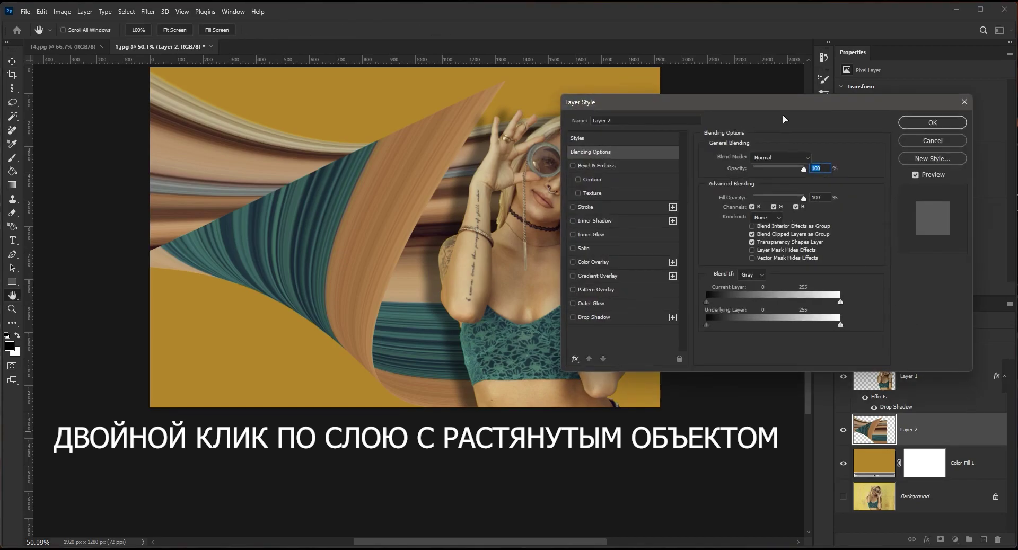
drag(781, 104, 663, 110)
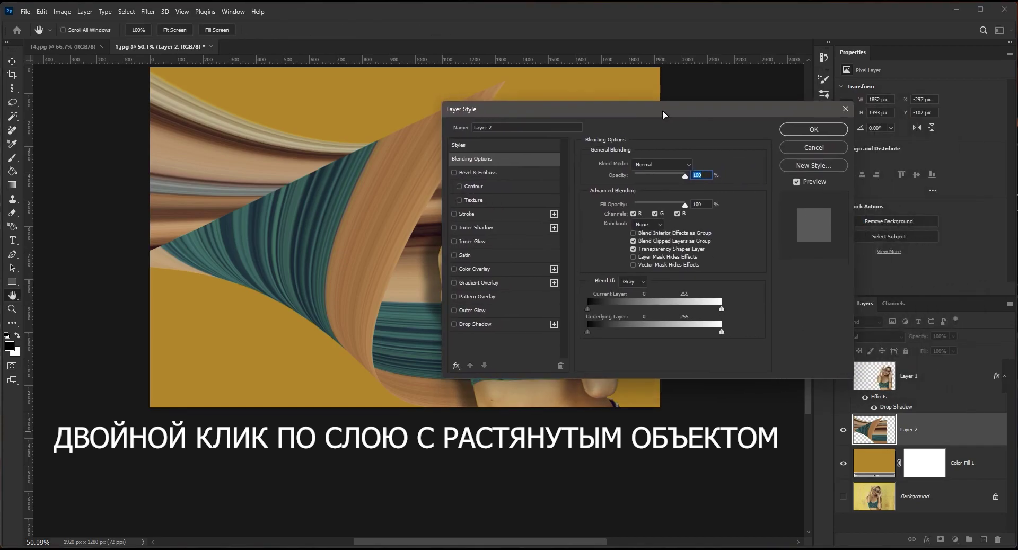
click(472, 323)
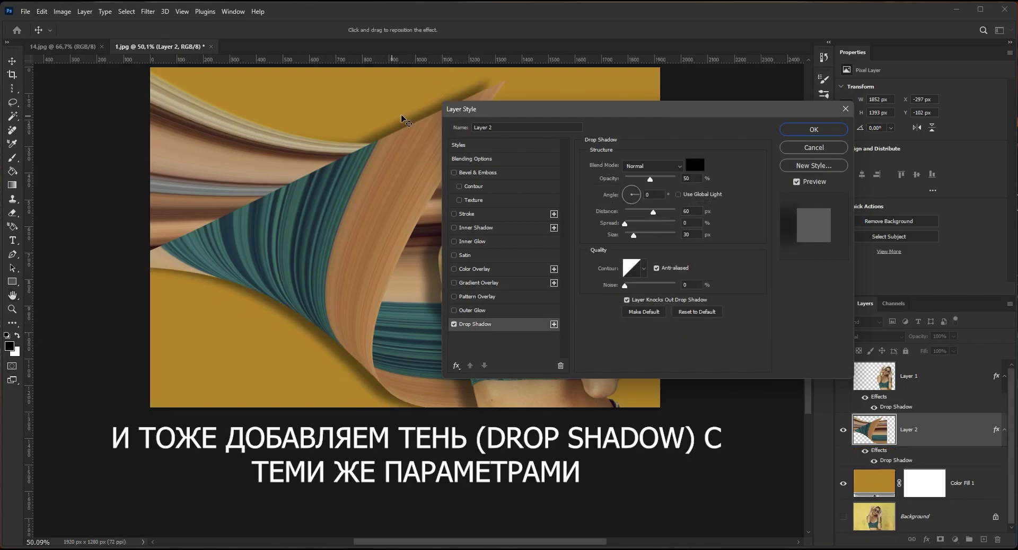
click(800, 133)
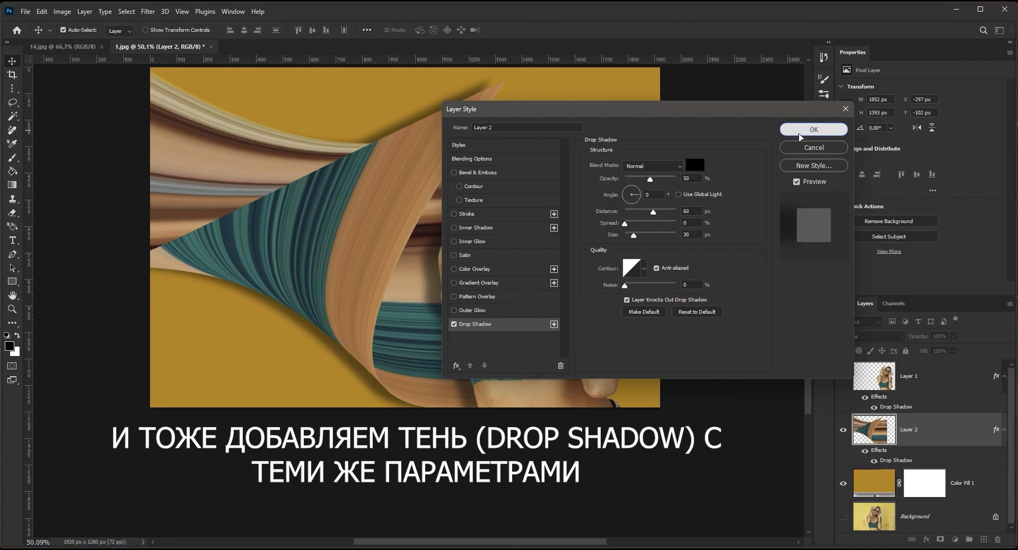
scroll(397, 247, up, 1)
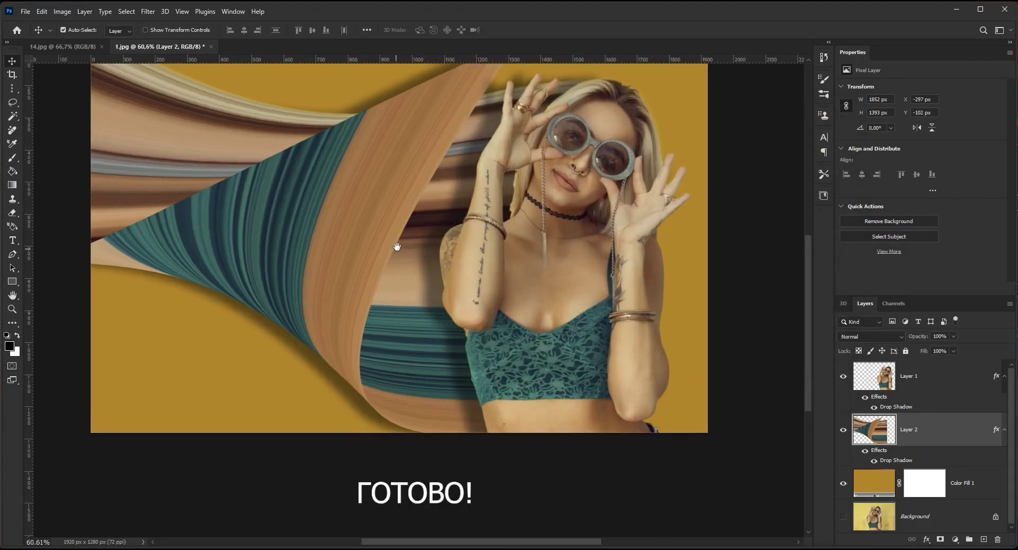
drag(397, 246, 400, 284)
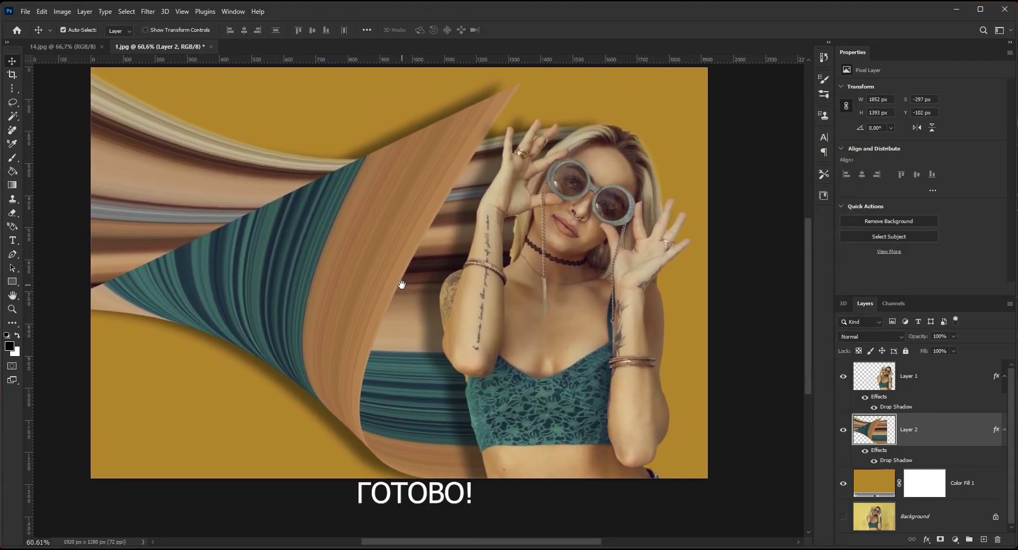